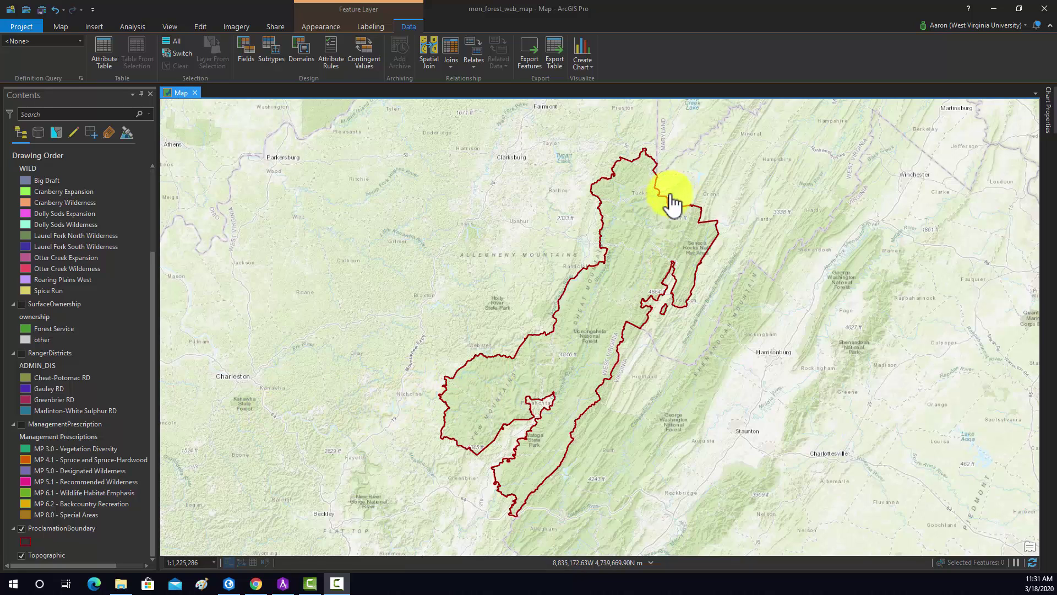
Step: Show the ManagementPrescription layer, view the Cranberry area's pop-up, and hide the layer again
left_click(577, 342)
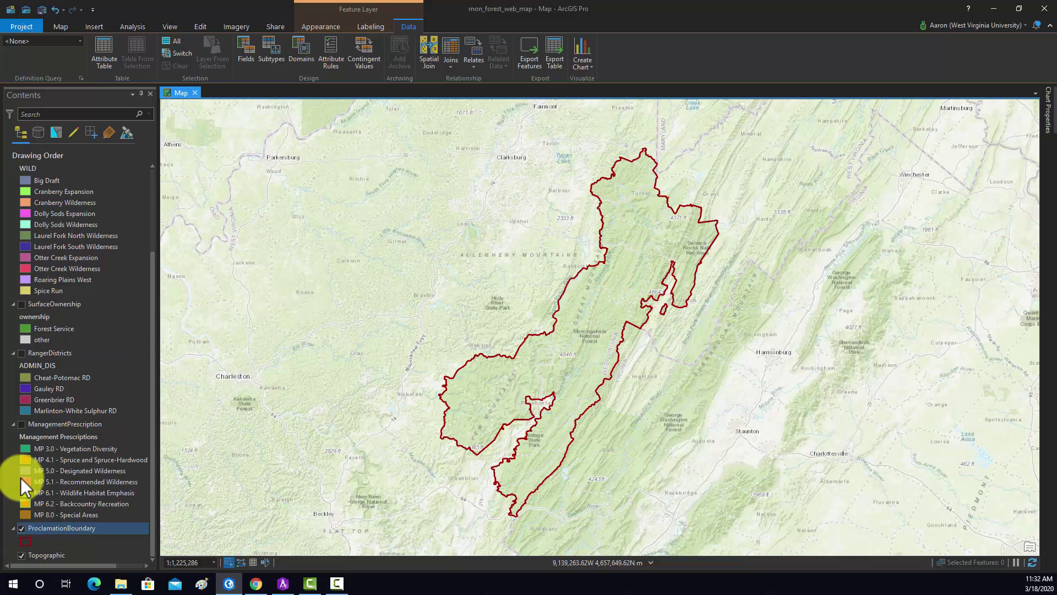
left_click(19, 425)
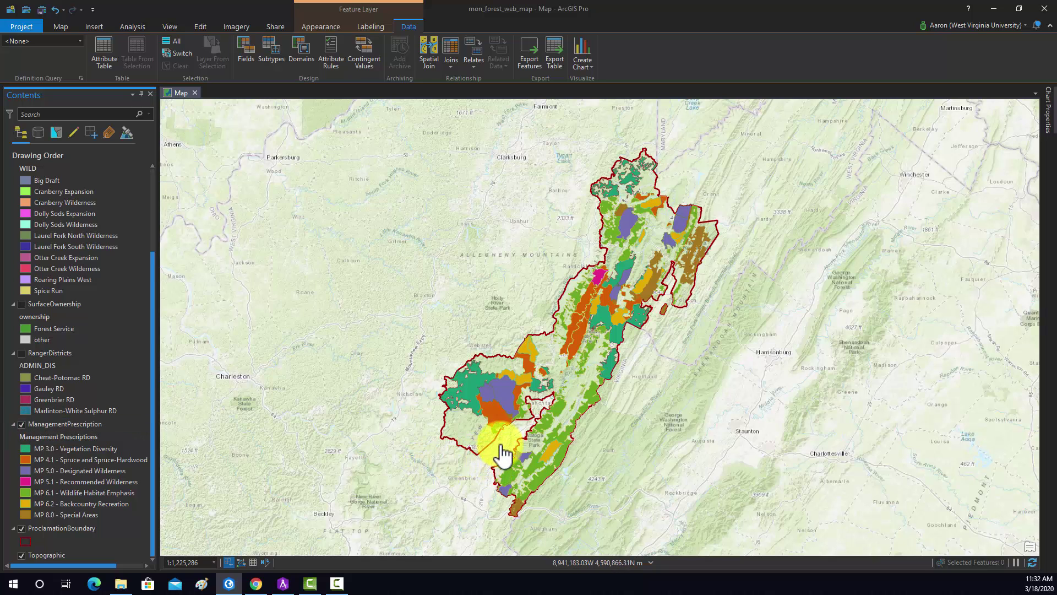
left_click(508, 406)
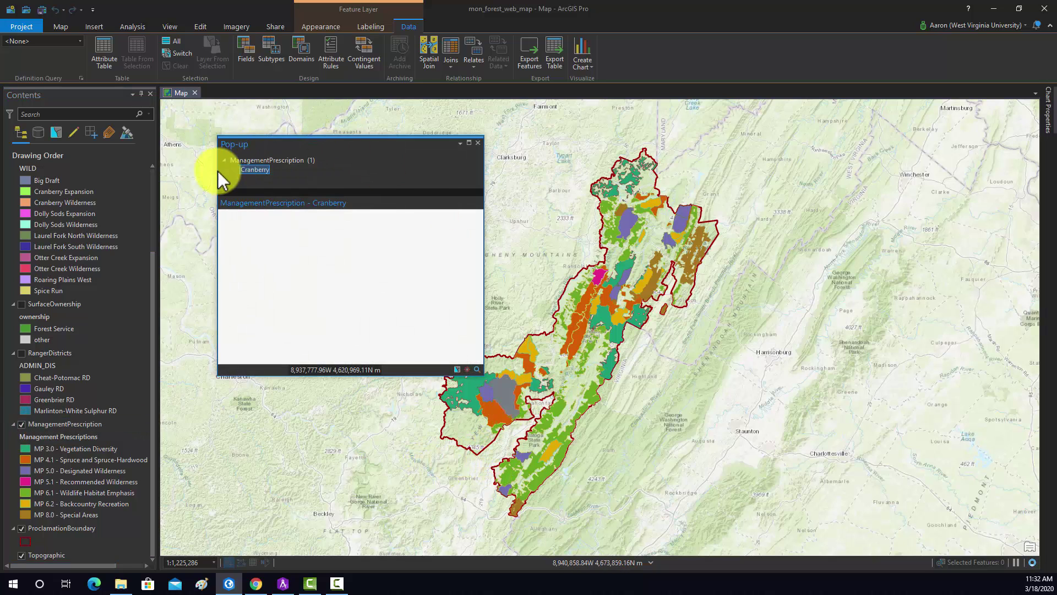
left_click(477, 143)
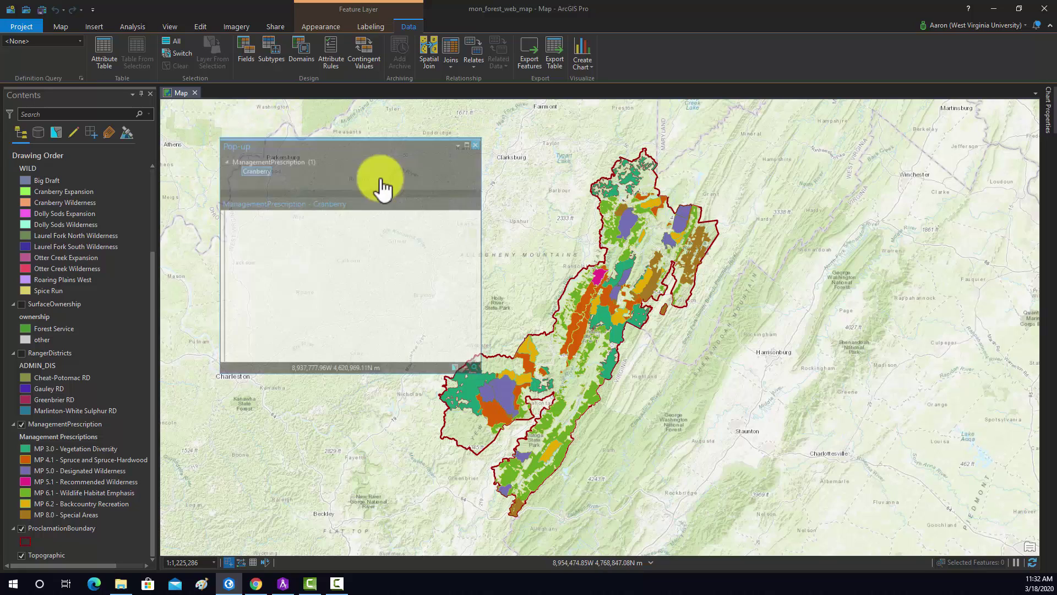
left_click(20, 425)
Step: Turn on the RangerDistricts layer and view the pop-up for the Cheat-Potomac district
left_click(21, 353)
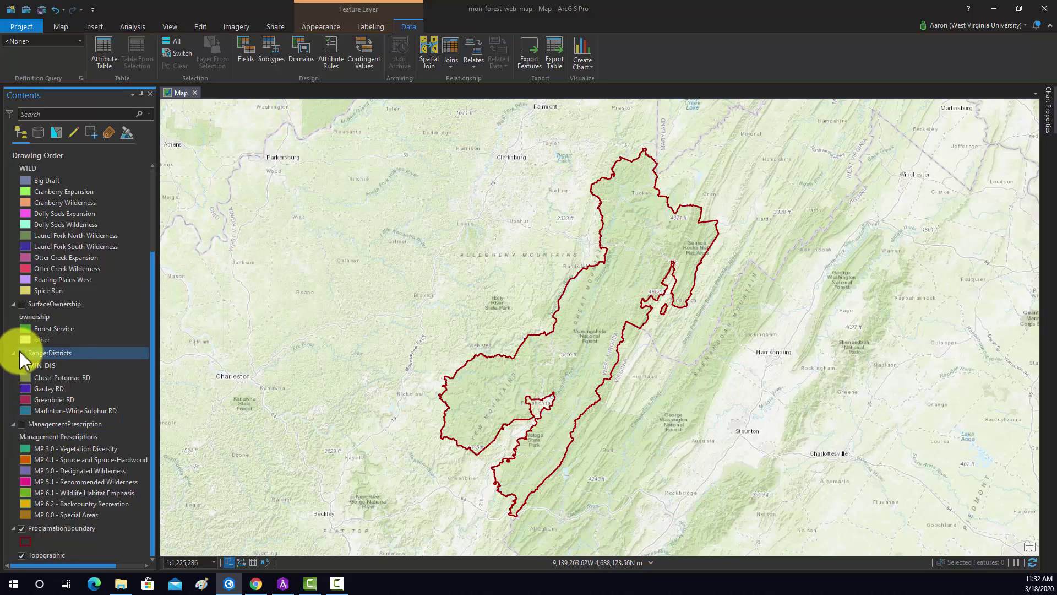
left_click(633, 207)
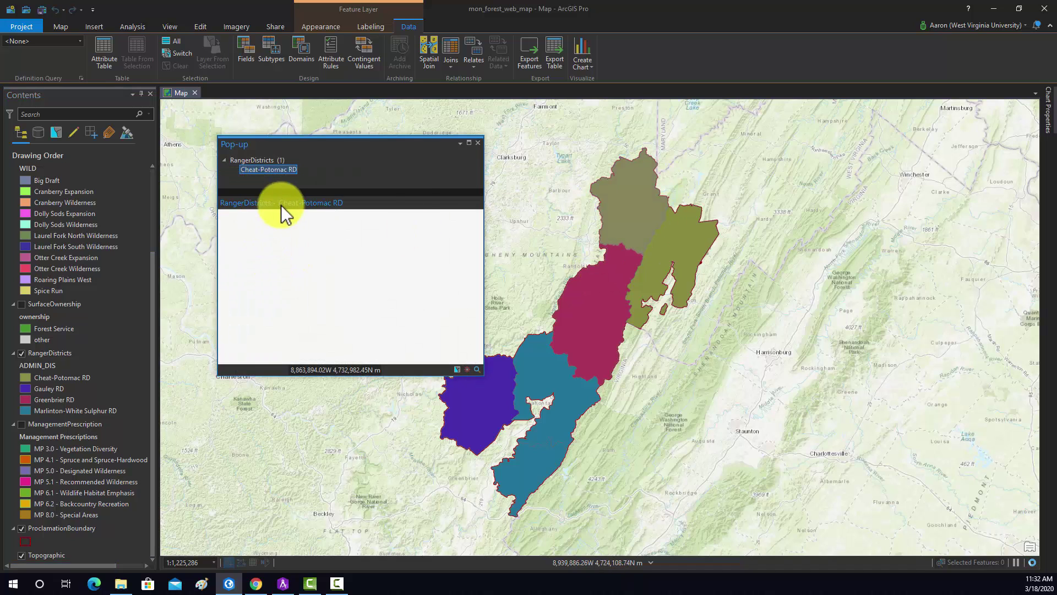
left_click(478, 144)
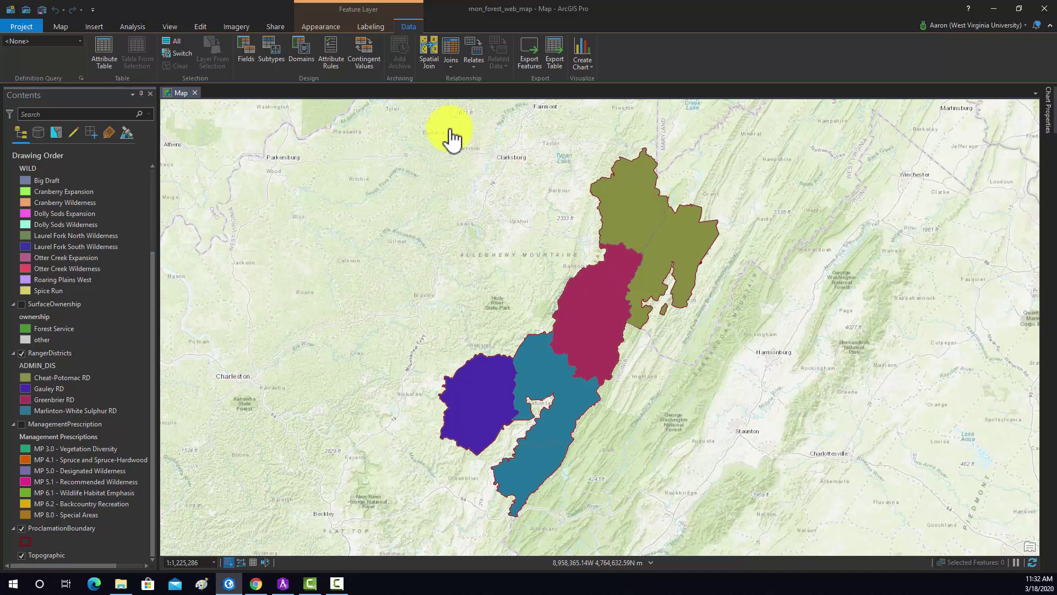
Step: Show SurfaceOwnership in place of RangerDistricts and view the pop-up for Forest Service land
left_click(21, 304)
left_click(22, 353)
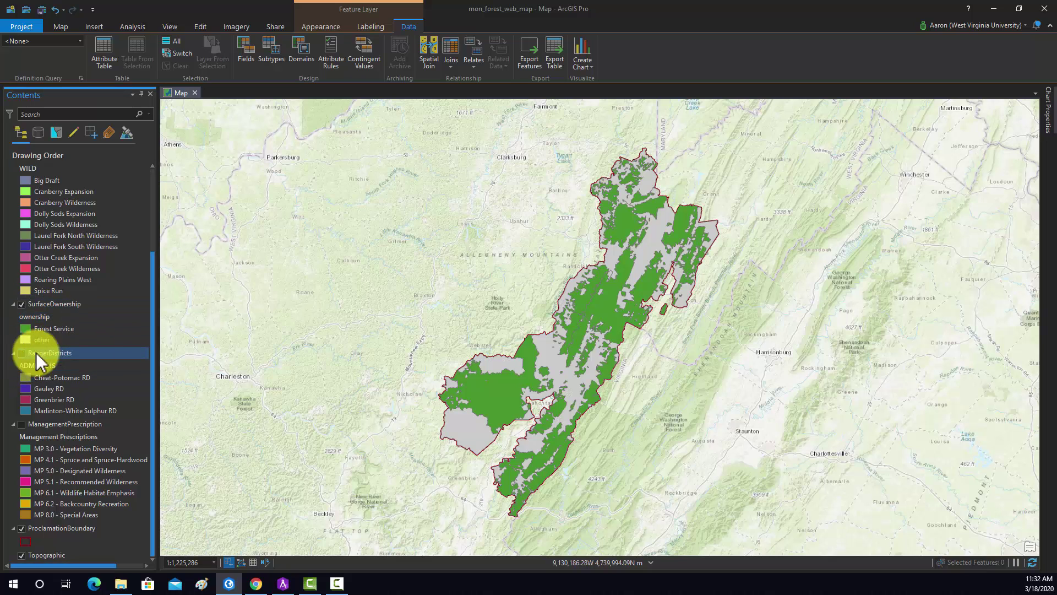
left_click_drag(608, 302, 625, 313)
left_click(600, 356)
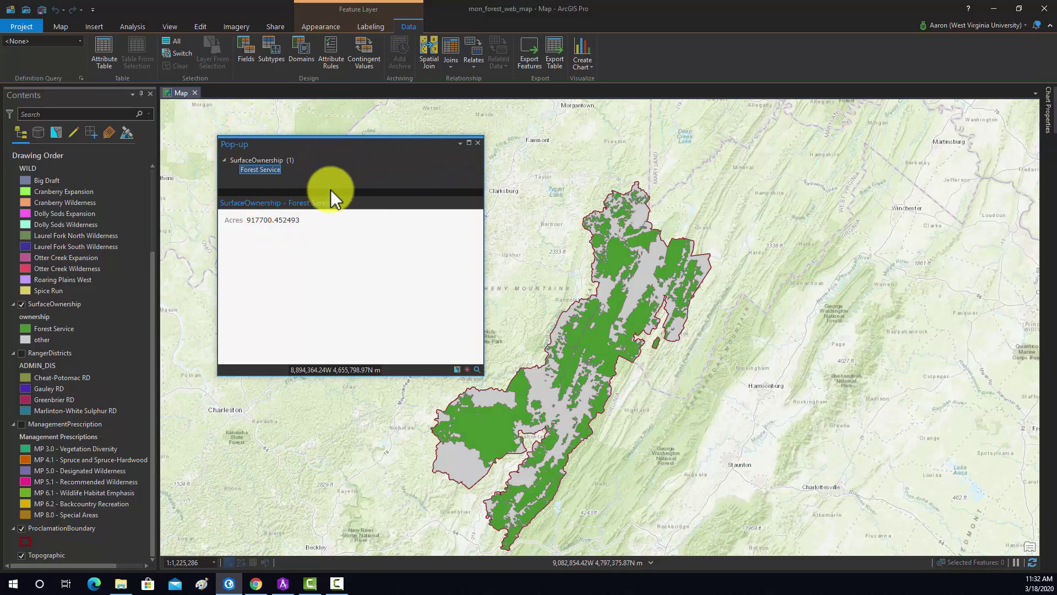
left_click(477, 142)
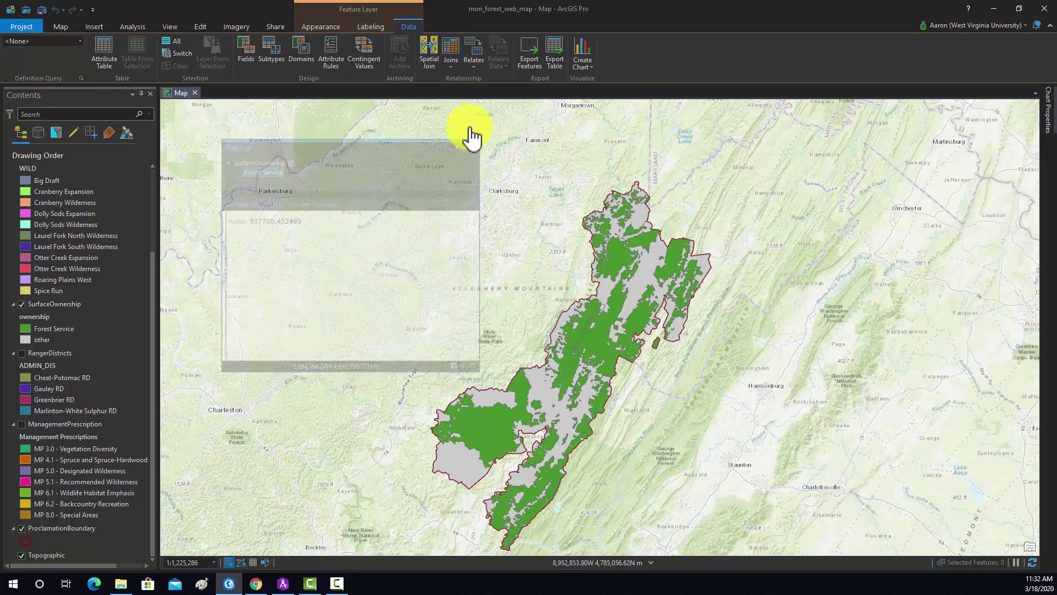
Step: Show WildernessAreas in place of SurfaceOwnership and view the pop-up for Cranberry Wilderness
scroll(64, 230, "up", 3)
left_click(21, 265)
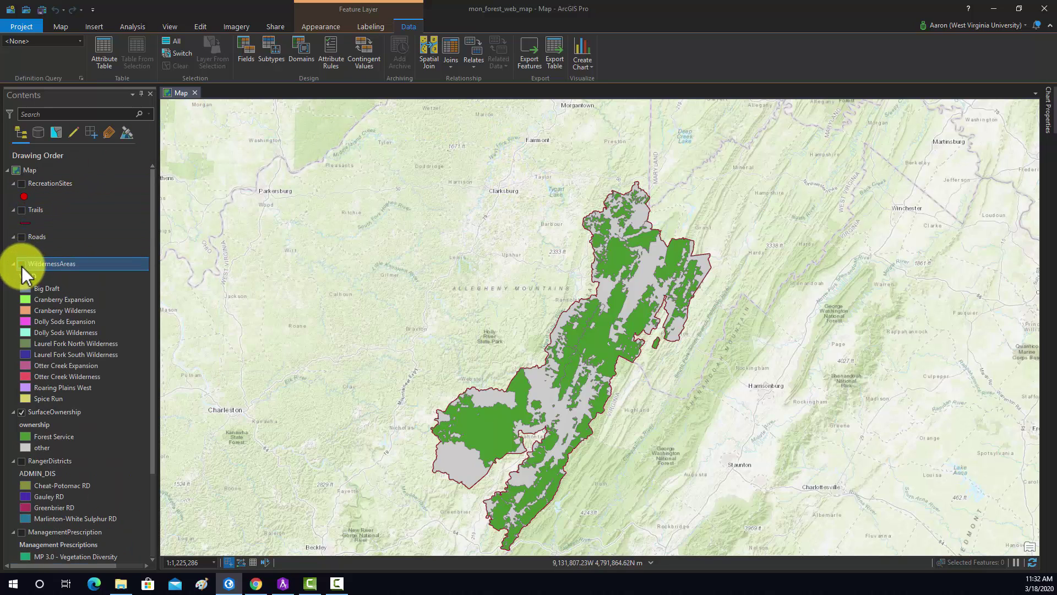
left_click(22, 413)
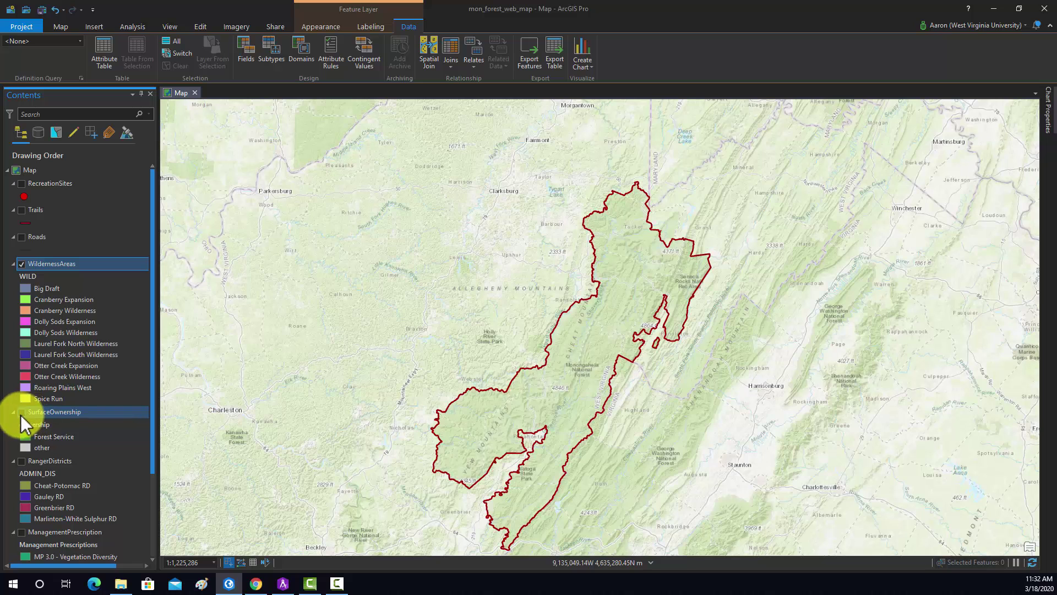
left_click(503, 427)
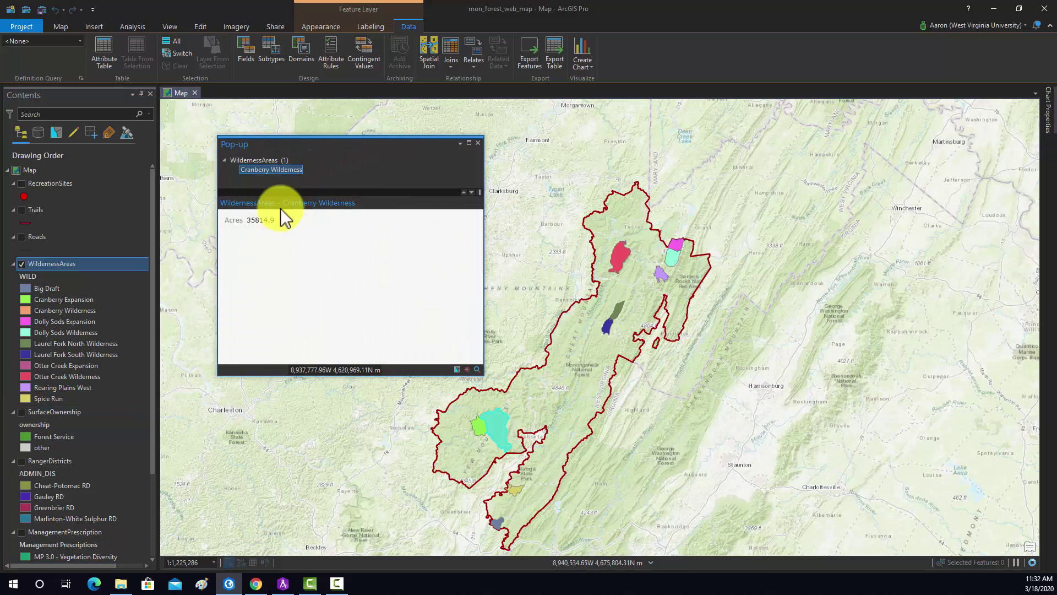
left_click(477, 143)
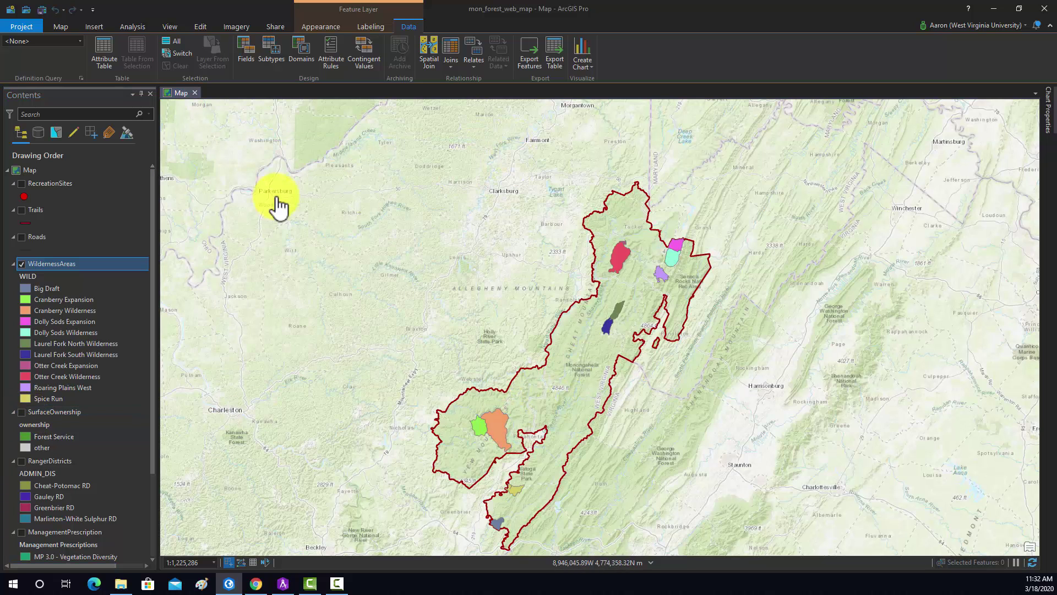
Step: Turn on the Roads layer and check a road feature in the middle of the forest
left_click(22, 237)
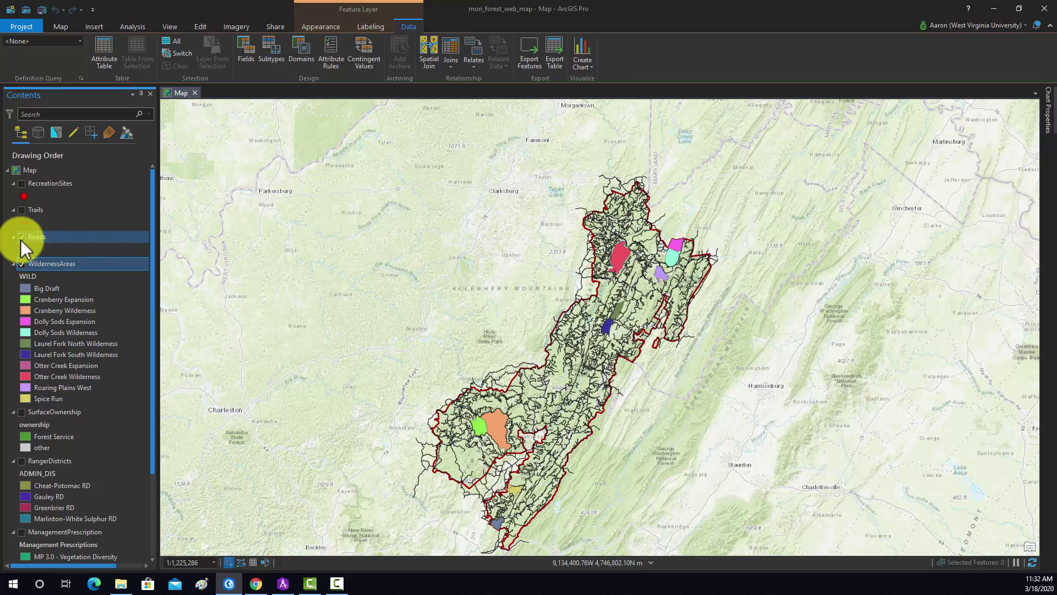
left_click(553, 375)
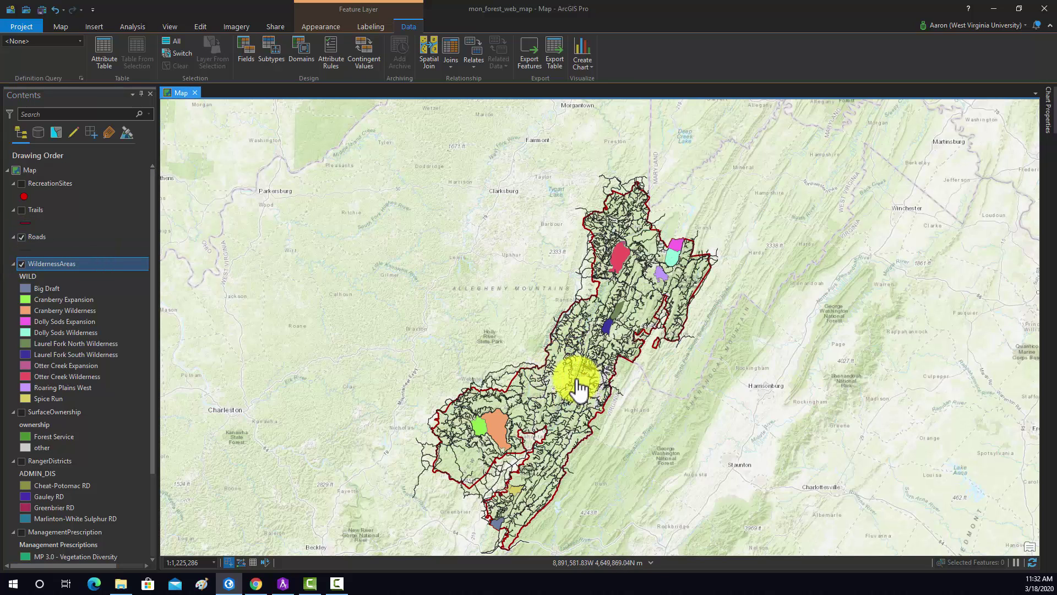
left_click(478, 143)
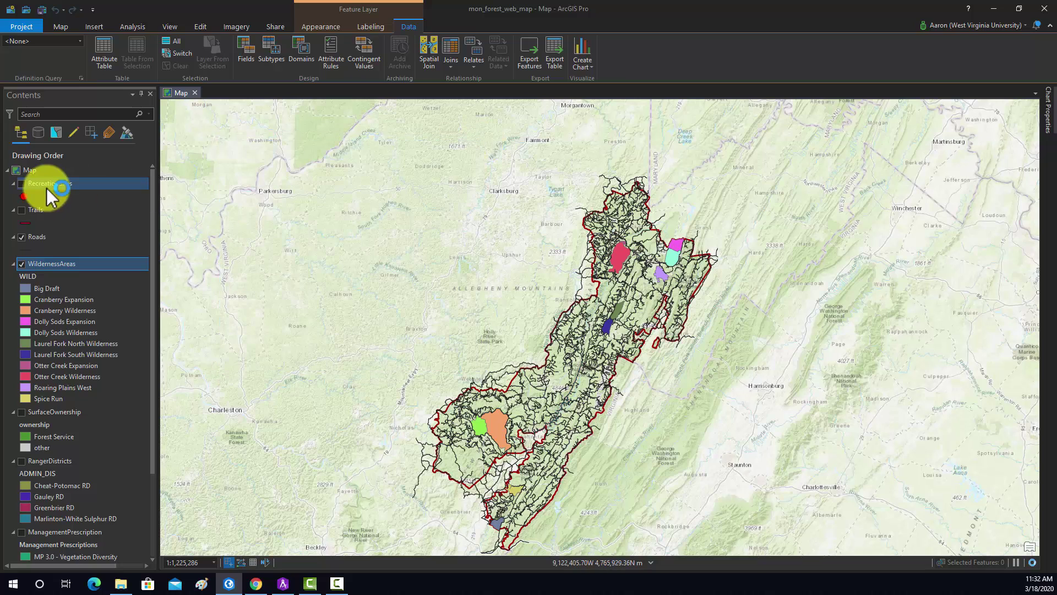
Step: Turn on the Trails layer and view the pop-up for the Allegheny Trail
left_click(22, 210)
left_click(583, 388)
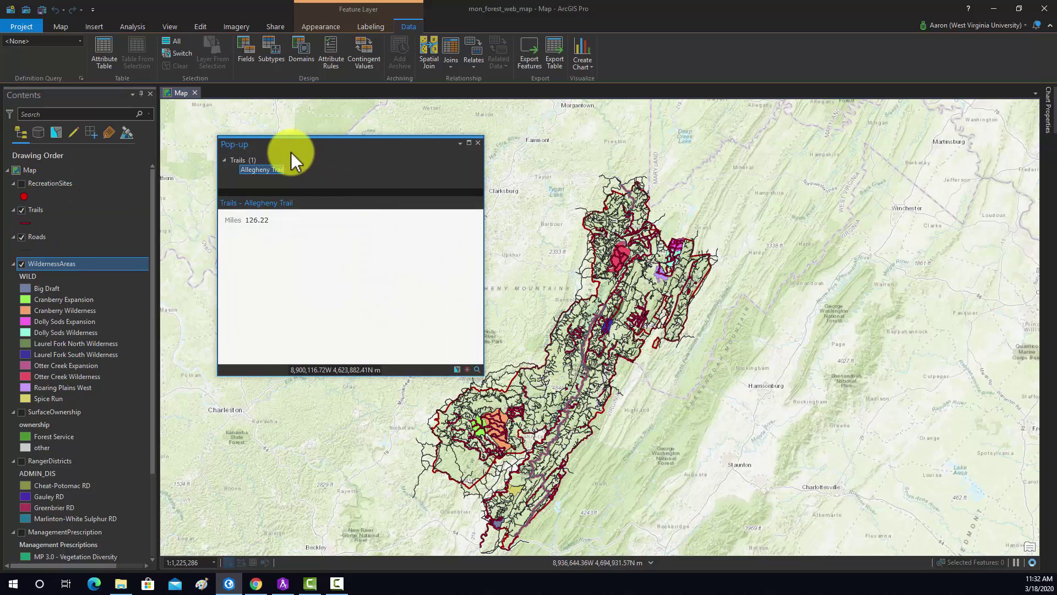
left_click(478, 143)
Step: Turn off Trails, turn on RecreationSites, and view the pop-up for the Little Laurel Overlook site
left_click(19, 237)
left_click(22, 209)
left_click(21, 183)
left_click(522, 425)
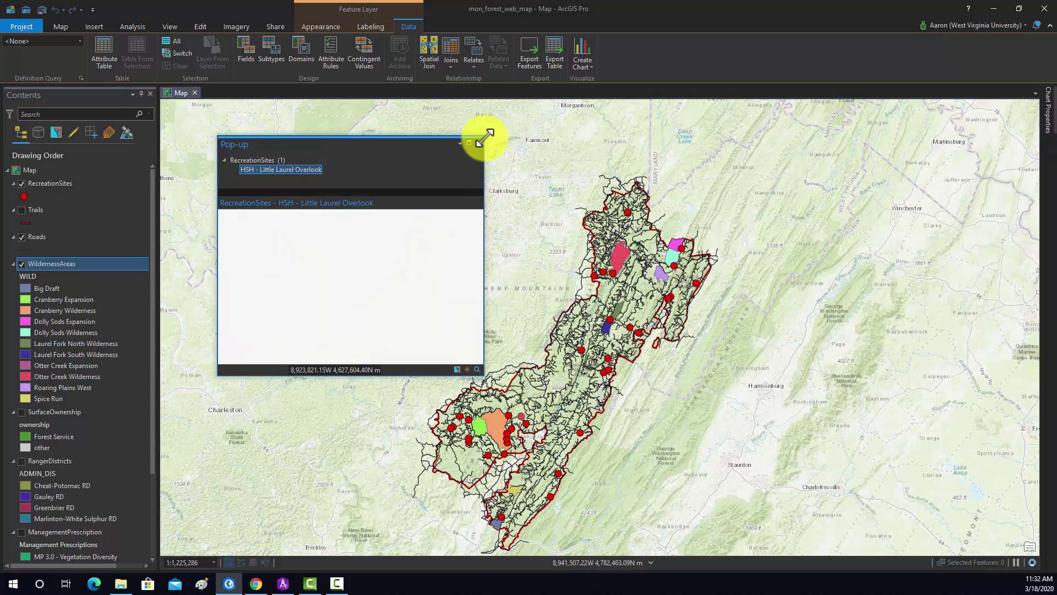
left_click(479, 144)
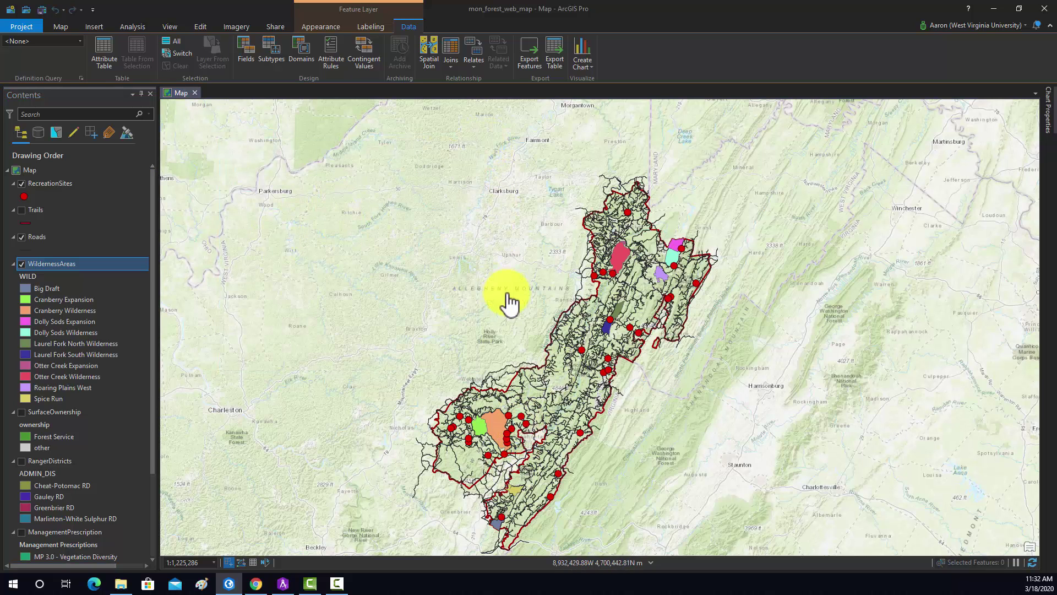
Step: Hide the WildernessAreas layer and display Trails and Roads together with RecreationSites
left_click_drag(507, 303, 465, 255)
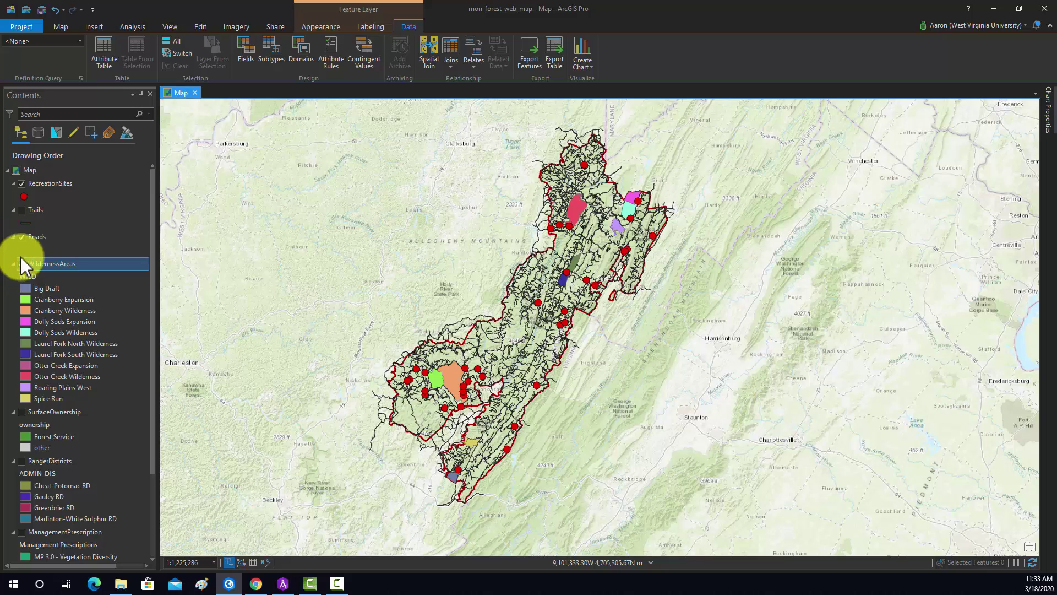
left_click(22, 239)
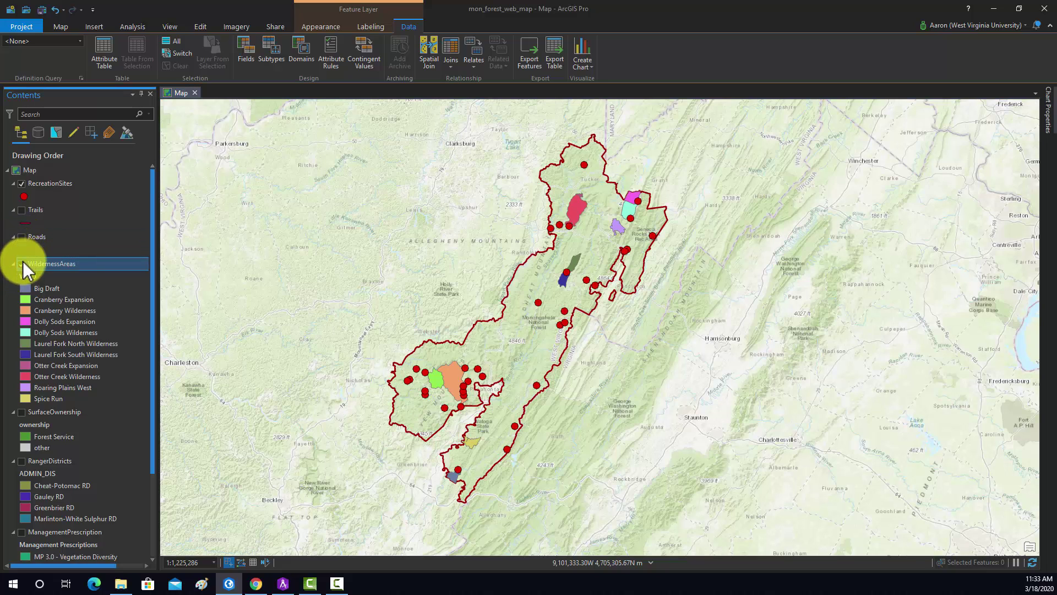
left_click(22, 263)
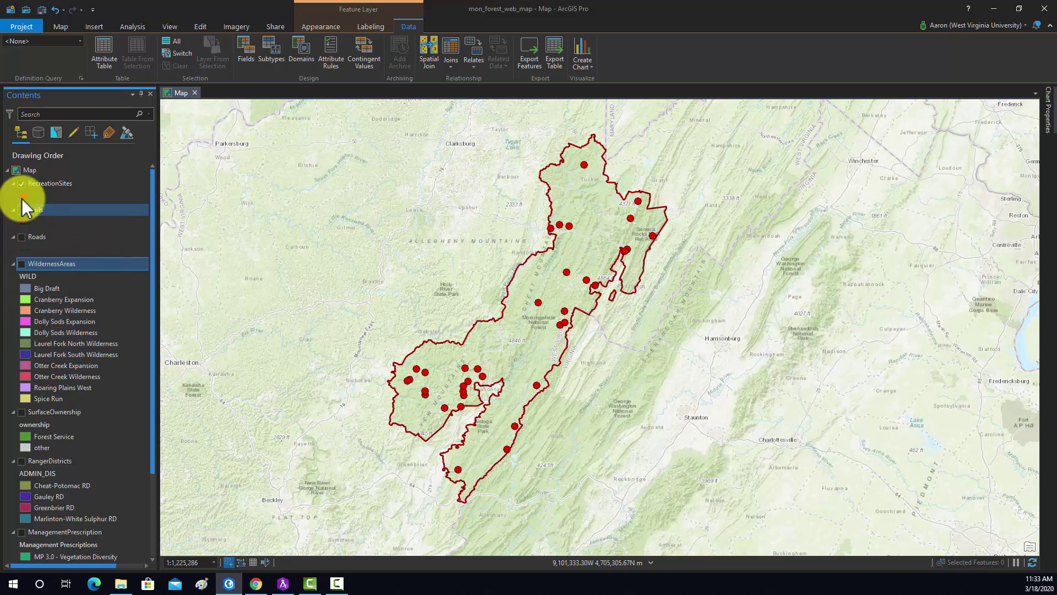
left_click(22, 210)
left_click(22, 237)
scroll(49, 308, "down", 3)
scroll(55, 324, "up", 3)
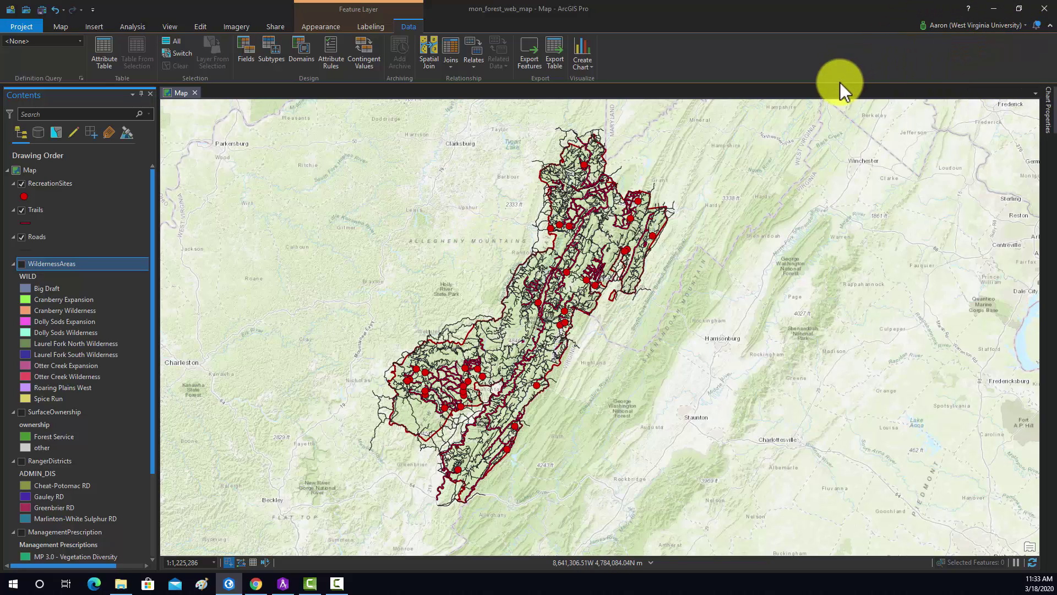
Step: Start sharing the map as a web map named "Mon Forest Map" with the summary "Data for Mon Forest"
left_click(276, 25)
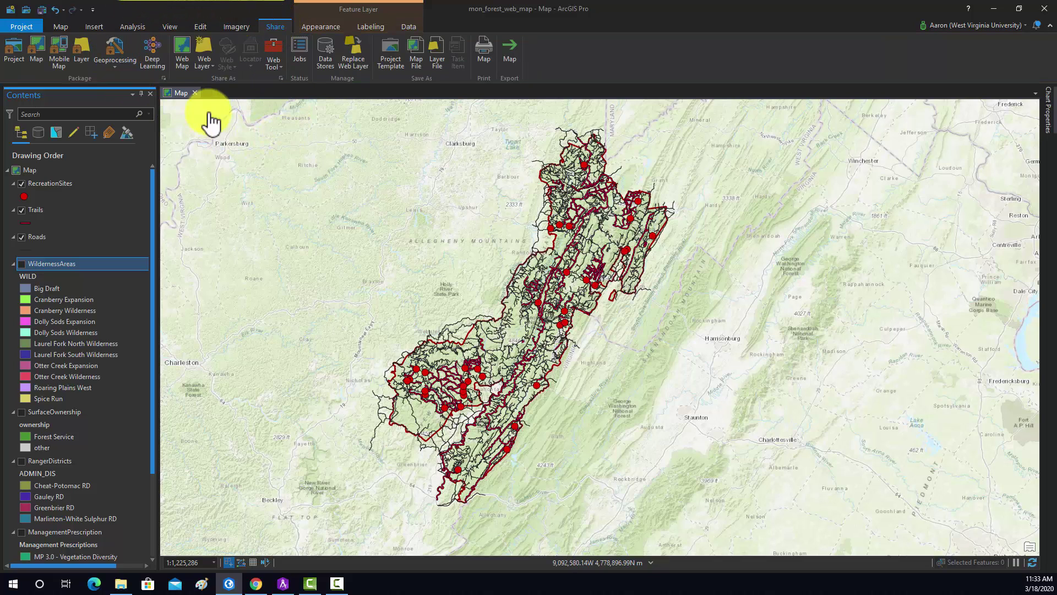
left_click(189, 45)
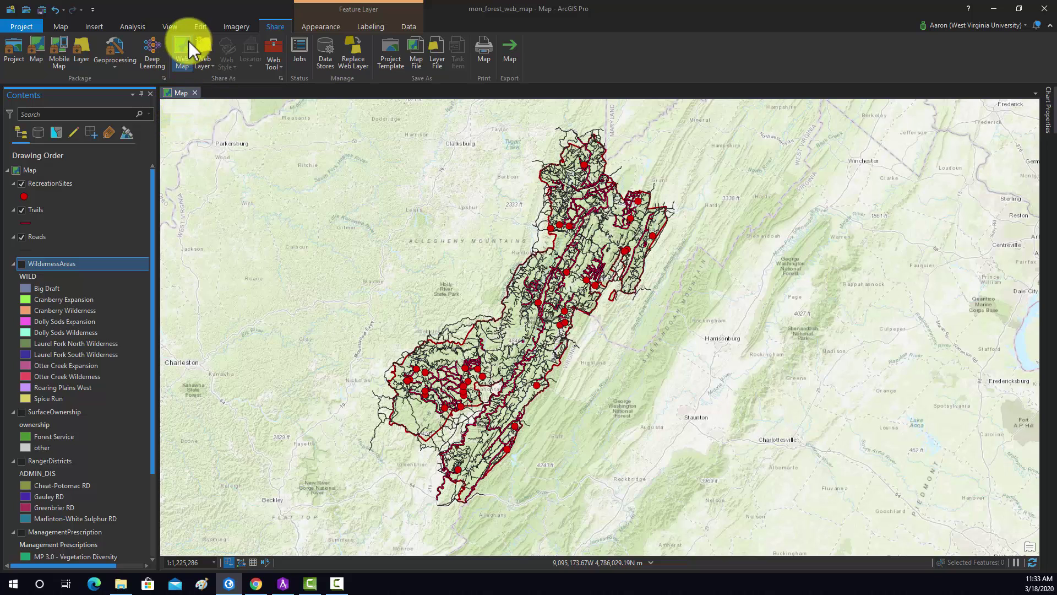
left_click(180, 55)
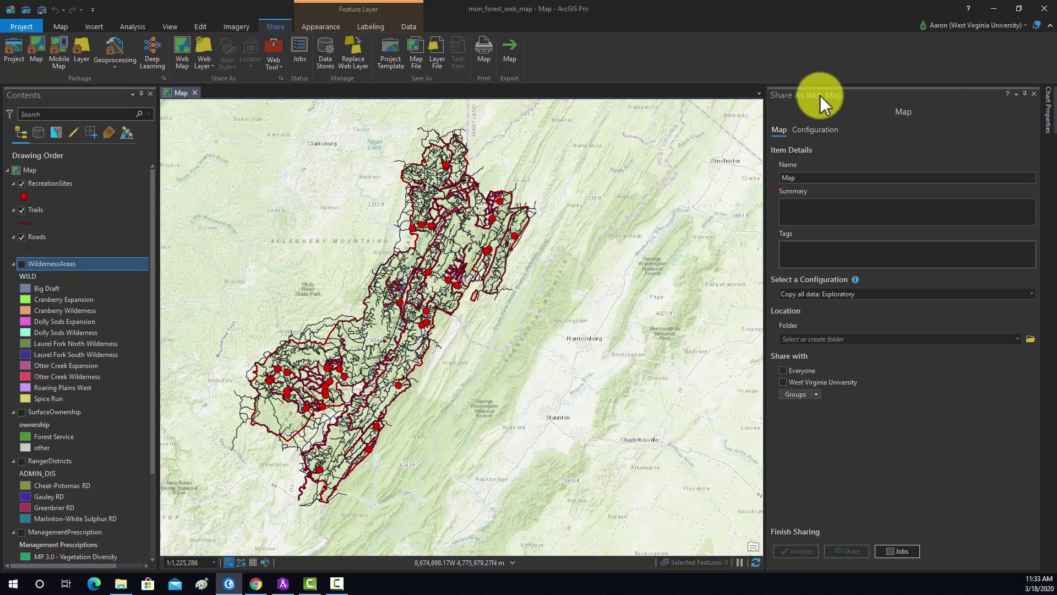
left_click(809, 175)
key("BackSpace")
key("BackSpace")
key("BackSpace")
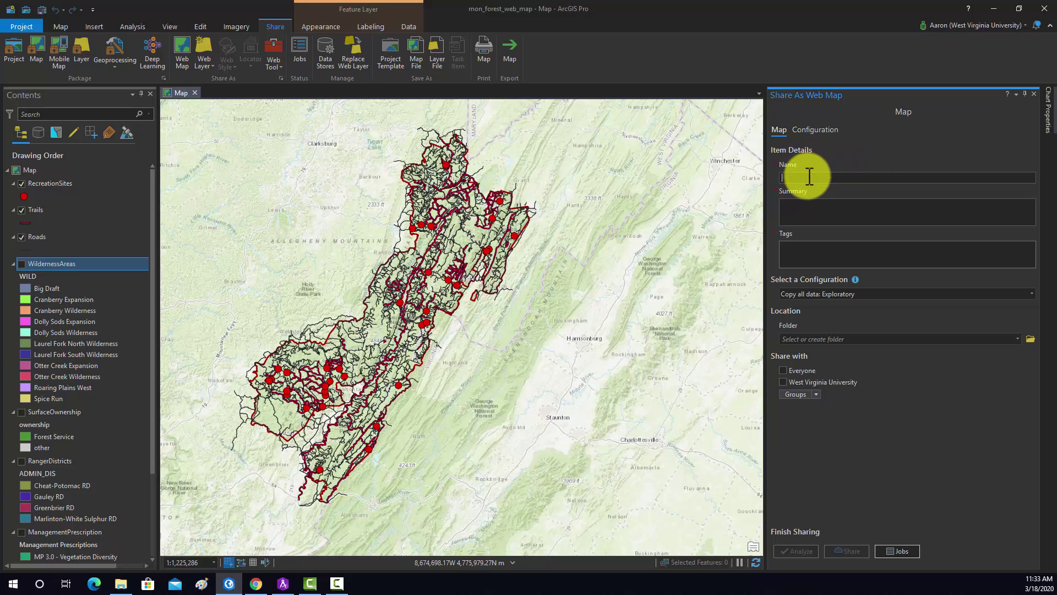
type("Mon Forest Map")
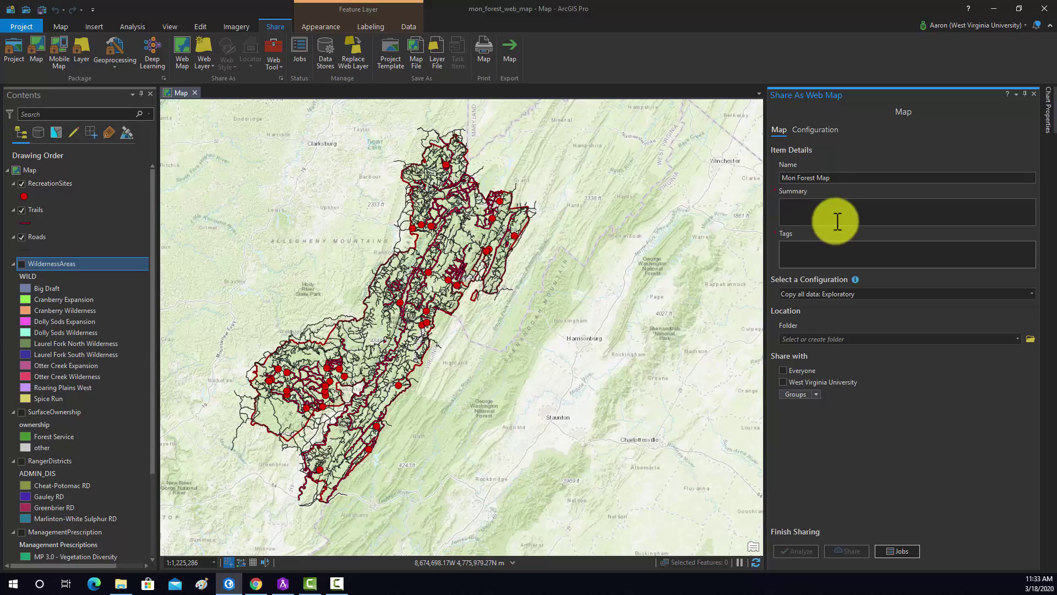
left_click(803, 209)
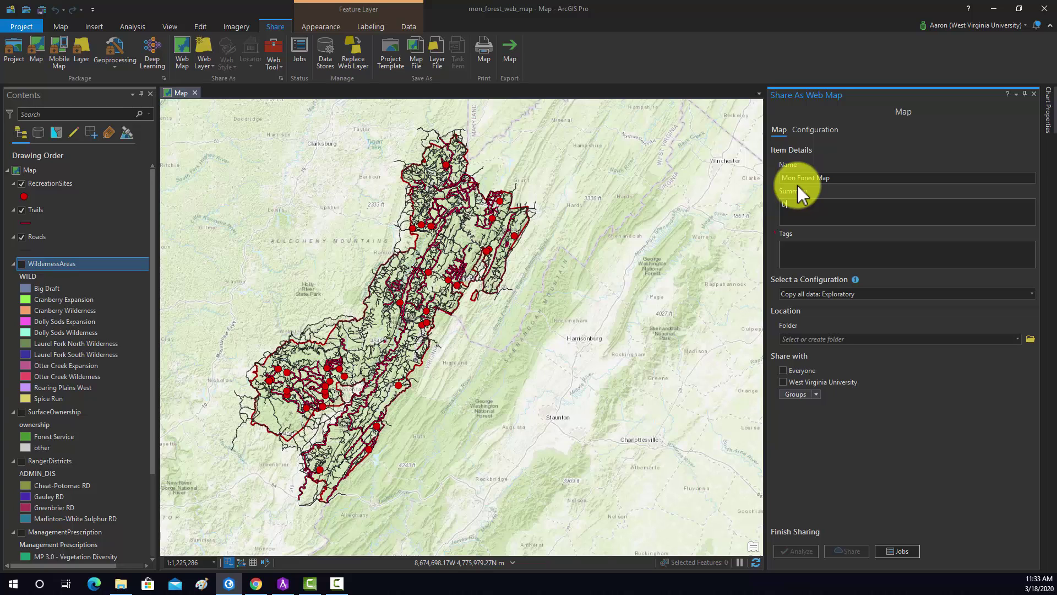
type("Data for Mon Forest")
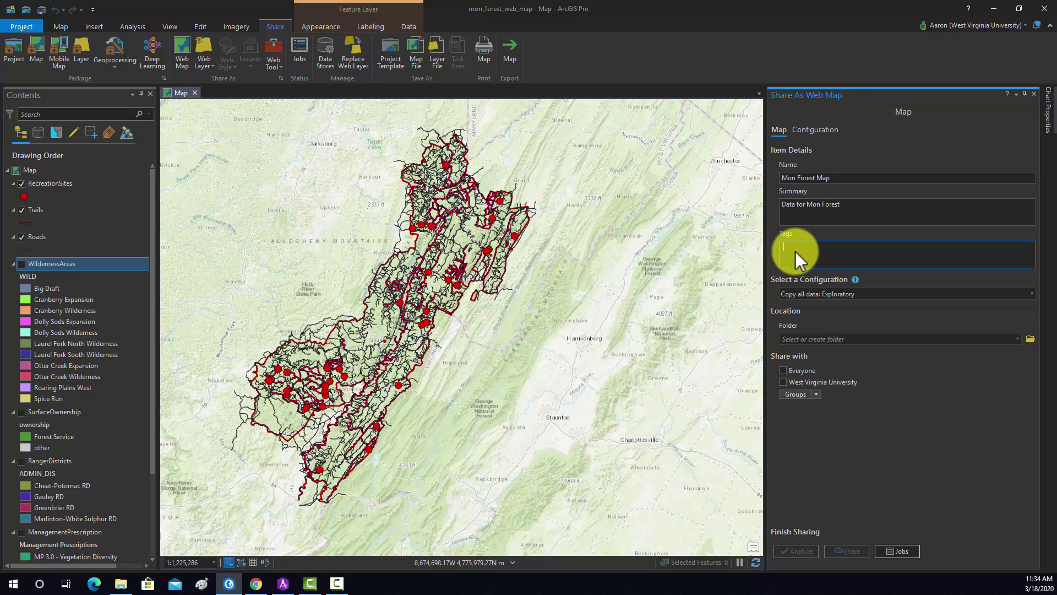
Step: Add the tags WVAGP and Mon Forest to the web map and choose the "Copy all data: Exploratory" configuration
type("W")
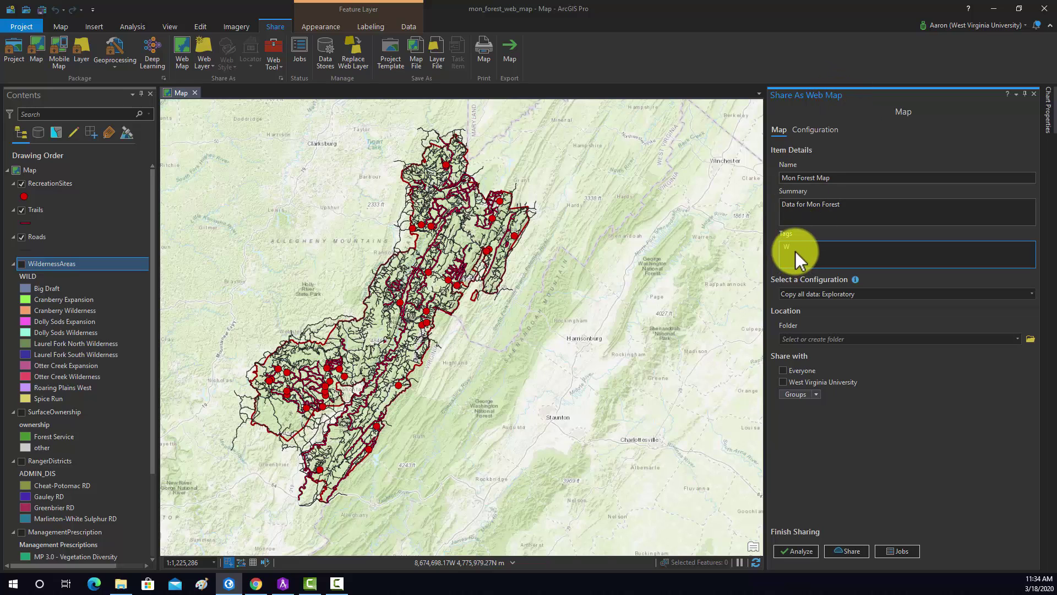
type("VAGP")
key("Return")
type("Mon Fre")
key("BackSpace")
key("BackSpace")
type("orest")
key("Return")
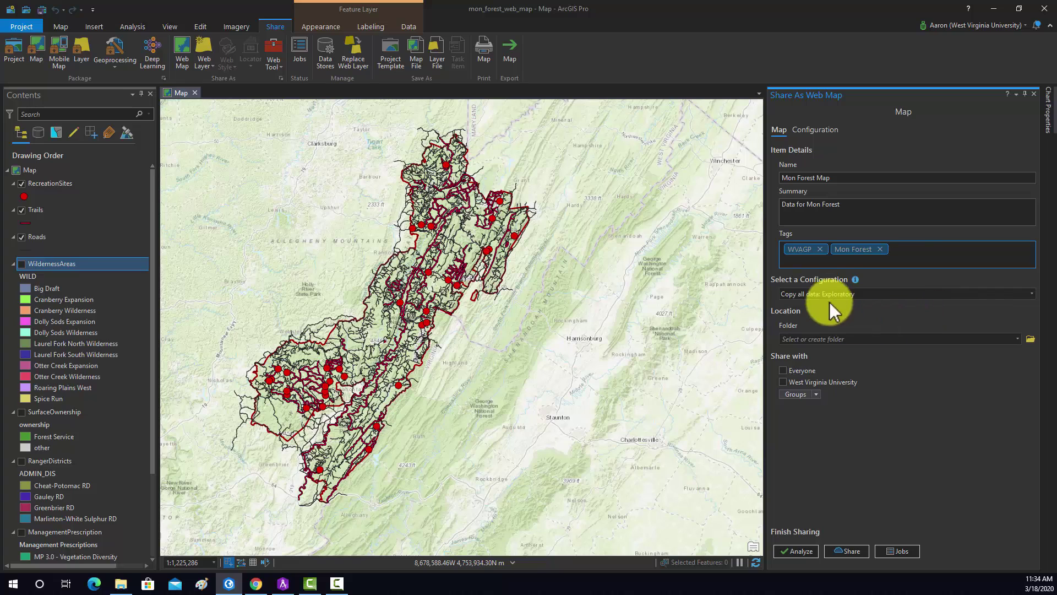
left_click(1031, 294)
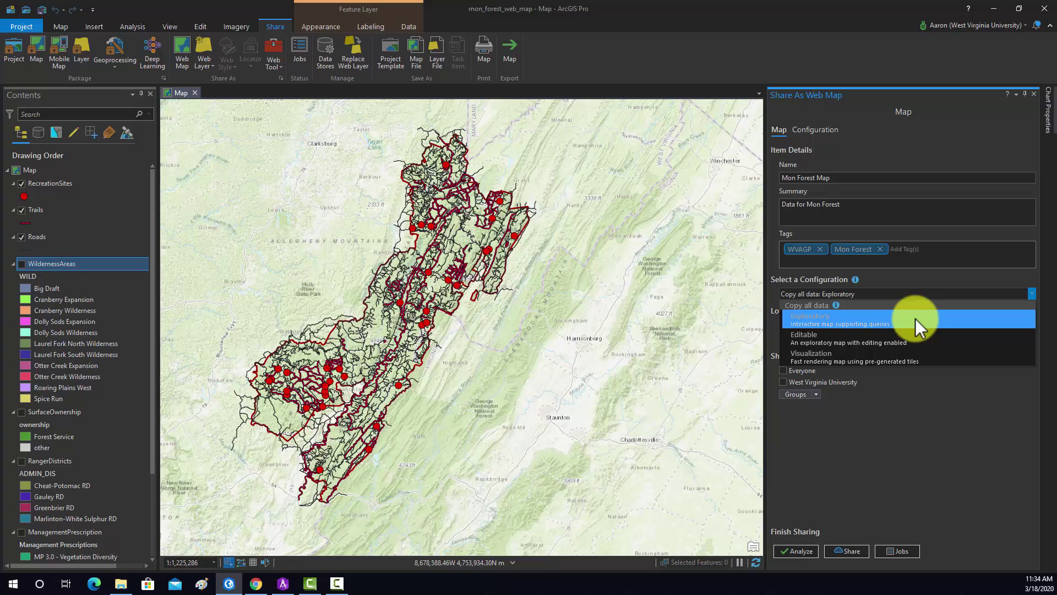
left_click(814, 321)
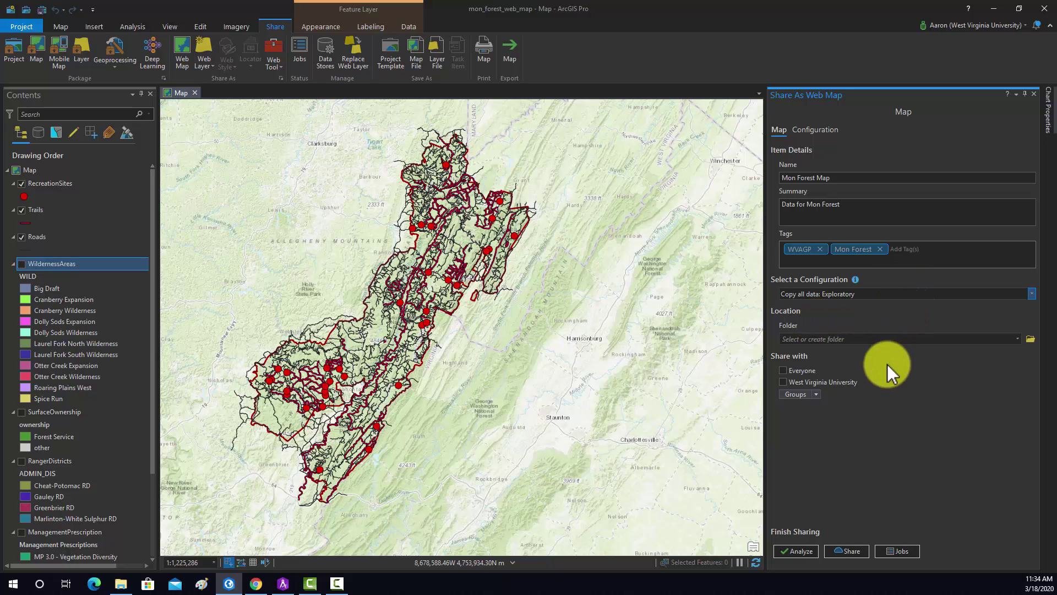
Step: Create a new folder named monForest as the location for the web map
left_click(1017, 339)
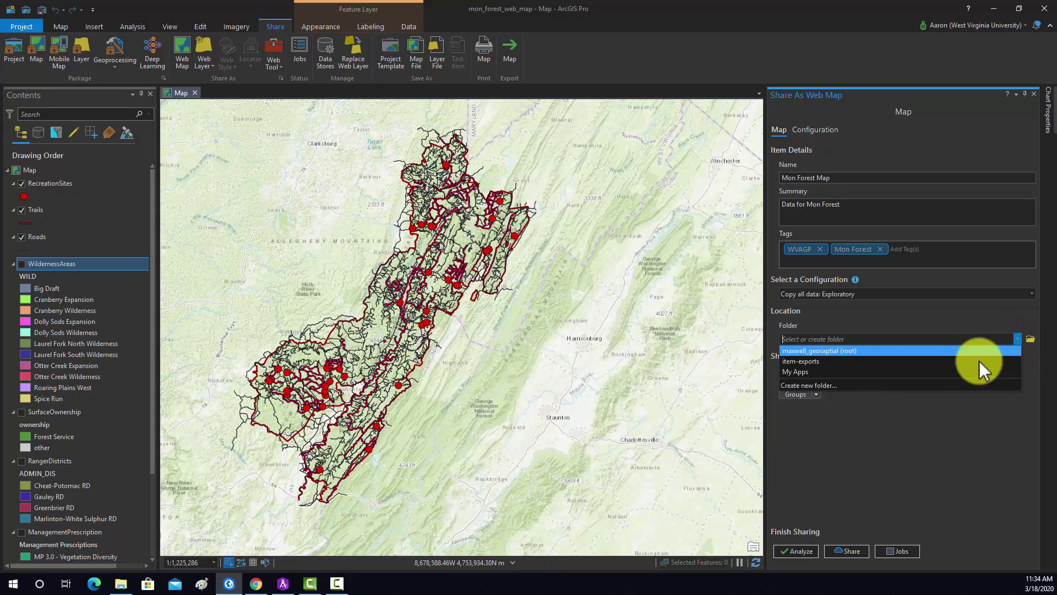
left_click(810, 385)
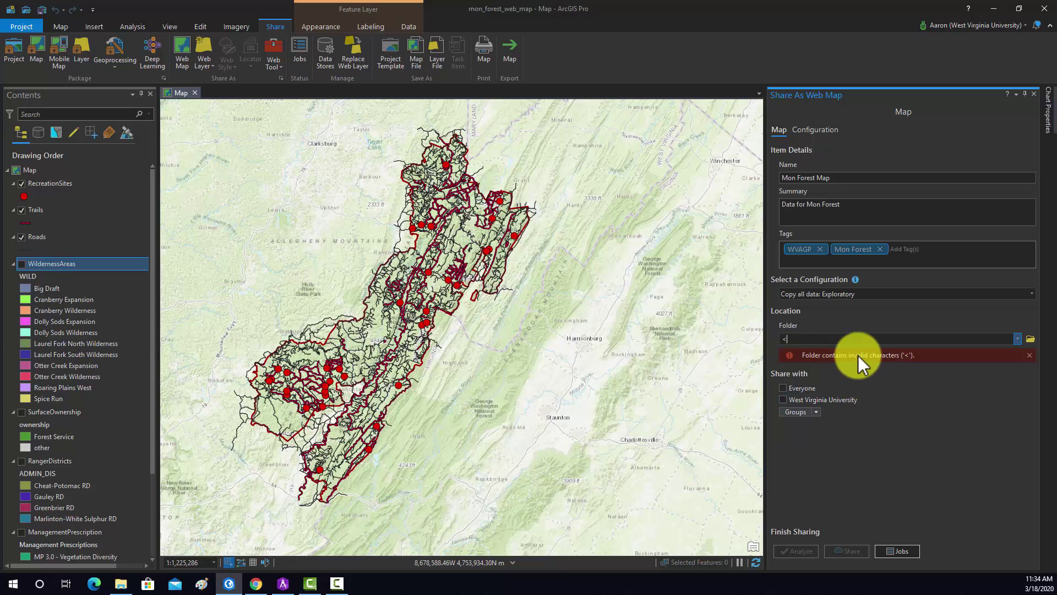
type("mo")
key("BackSpace")
key("BackSpace")
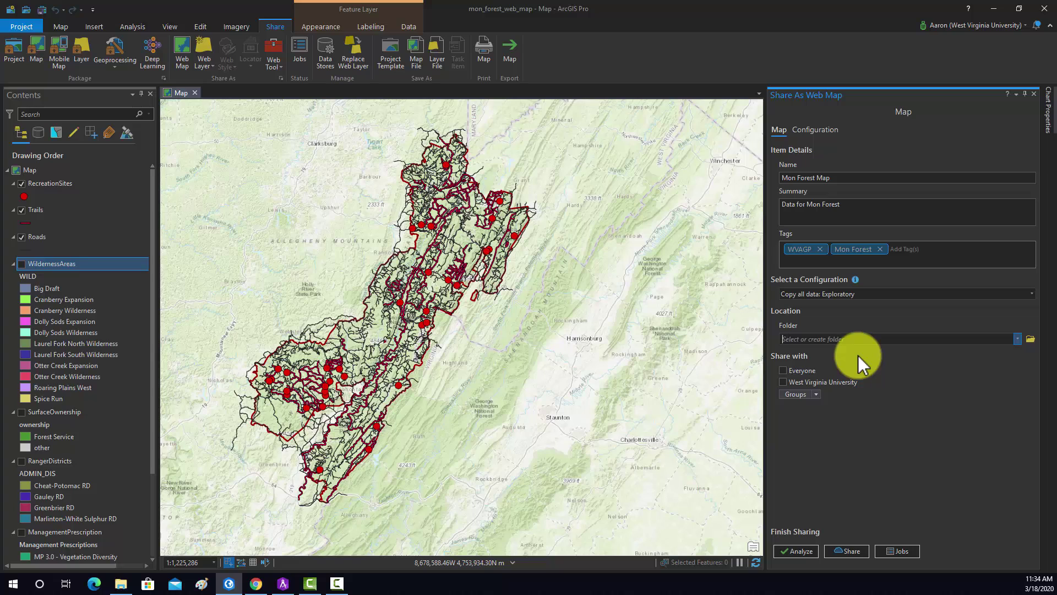
type("monForest")
Step: Share the web map with Everyone and West Virginia University, and review the layers listed in its configuration
left_click(858, 370)
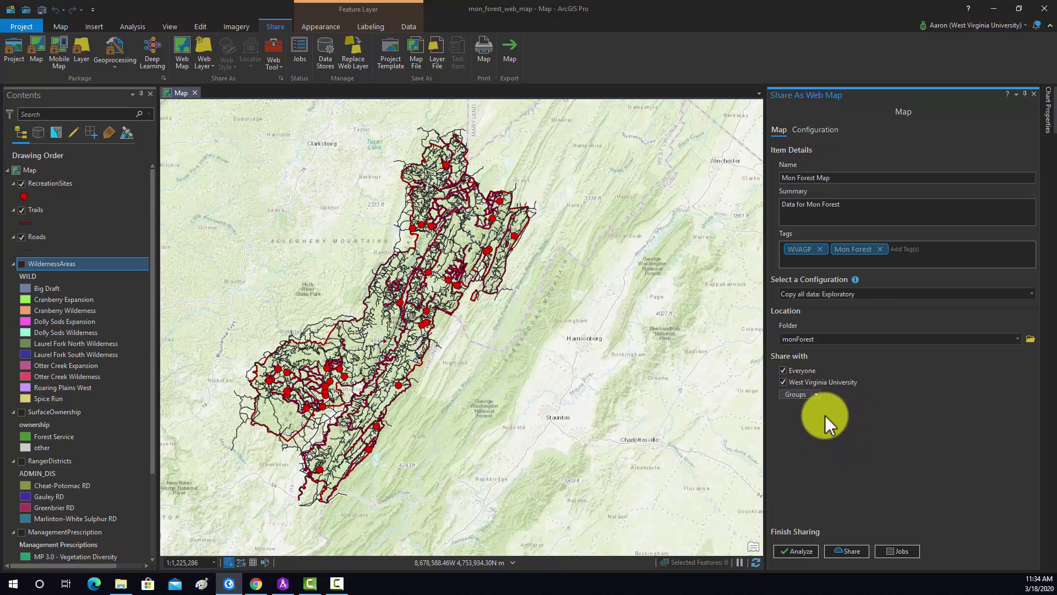
left_click(817, 394)
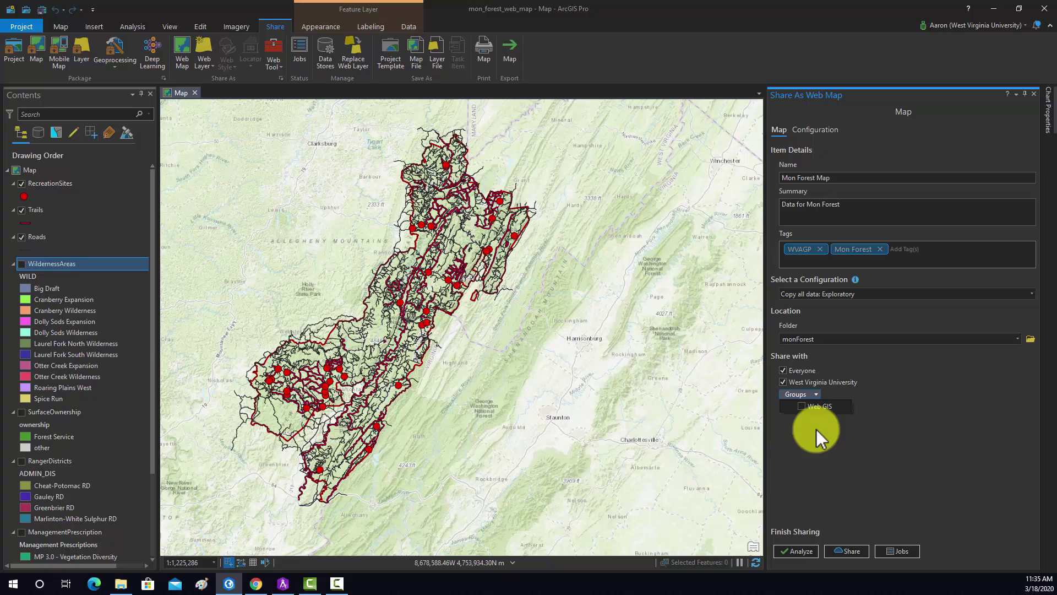
left_click(848, 396)
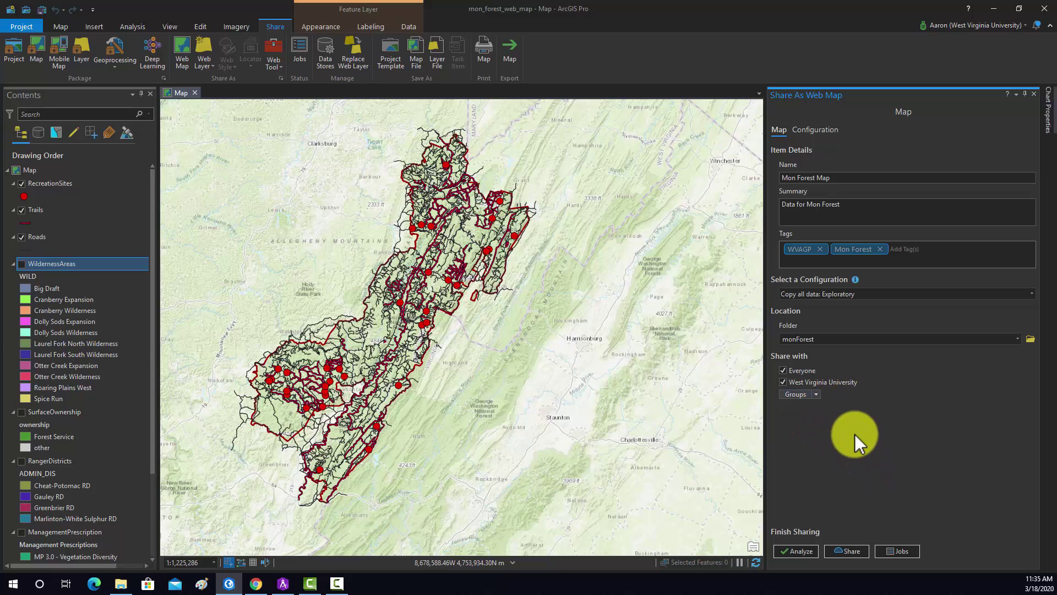
left_click(821, 255)
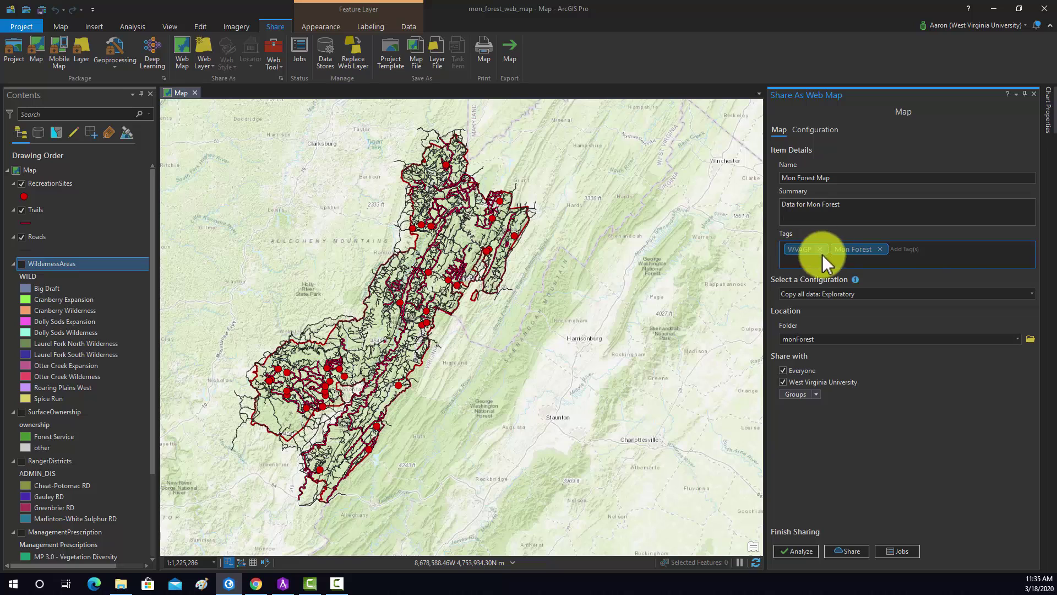
left_click(807, 133)
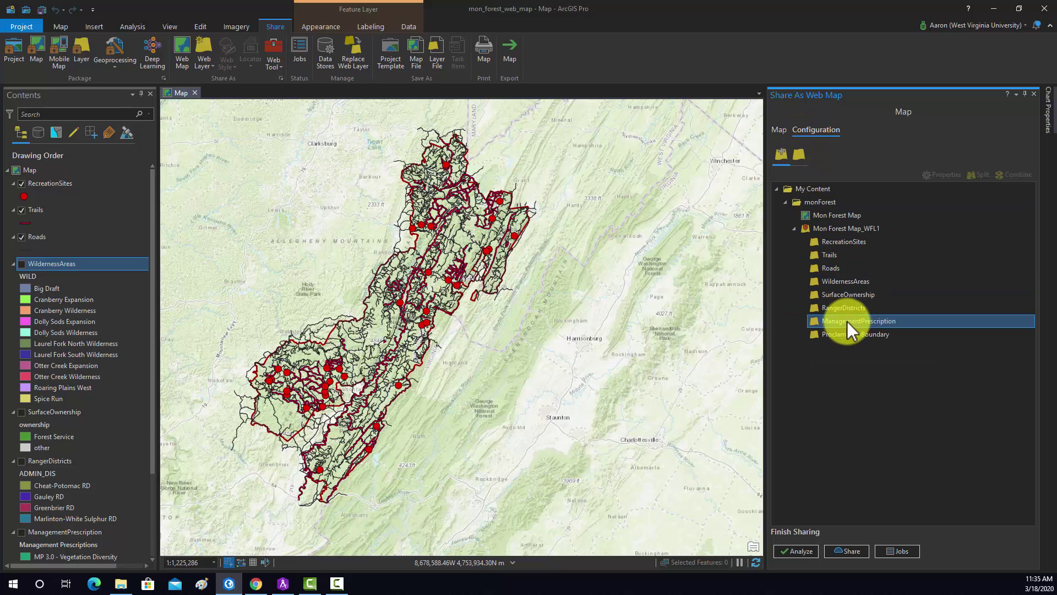
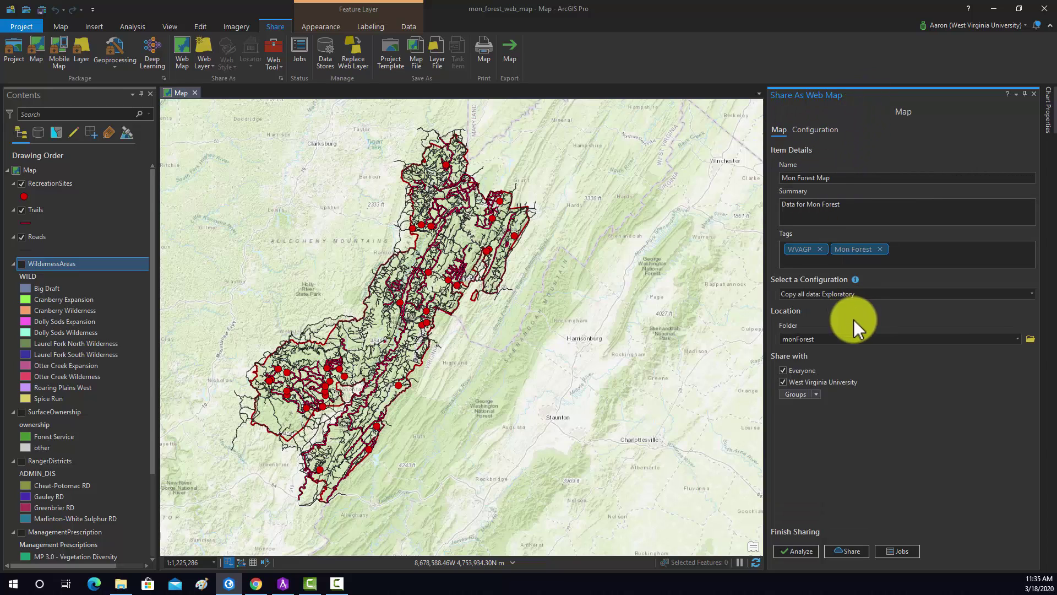
Step: Analyze the map for sharing problems and examine the individual 24082 symbol downgrade warnings
left_click(795, 551)
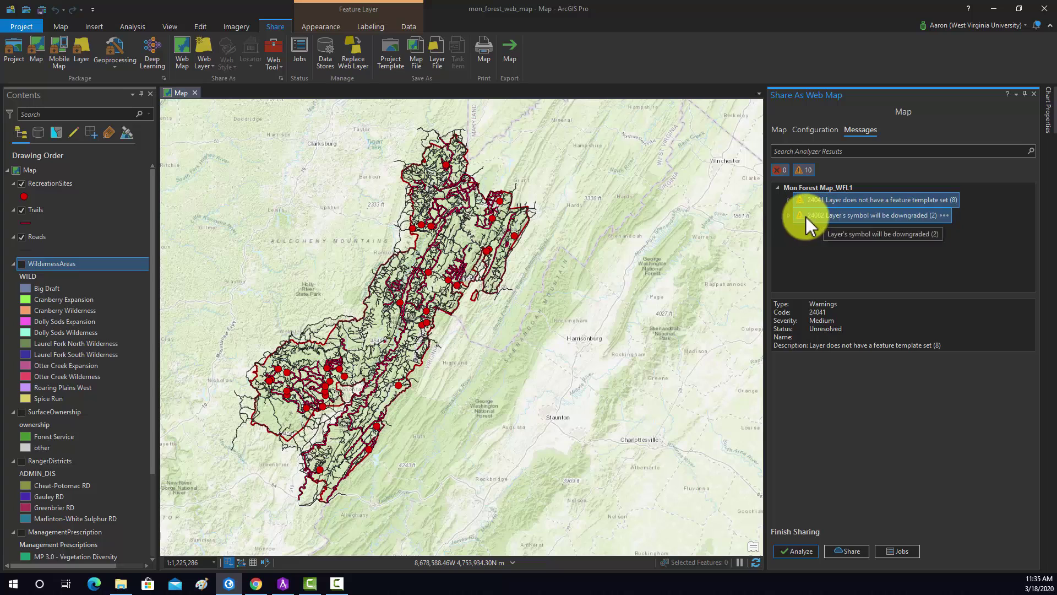
left_click(789, 215)
left_click(866, 231)
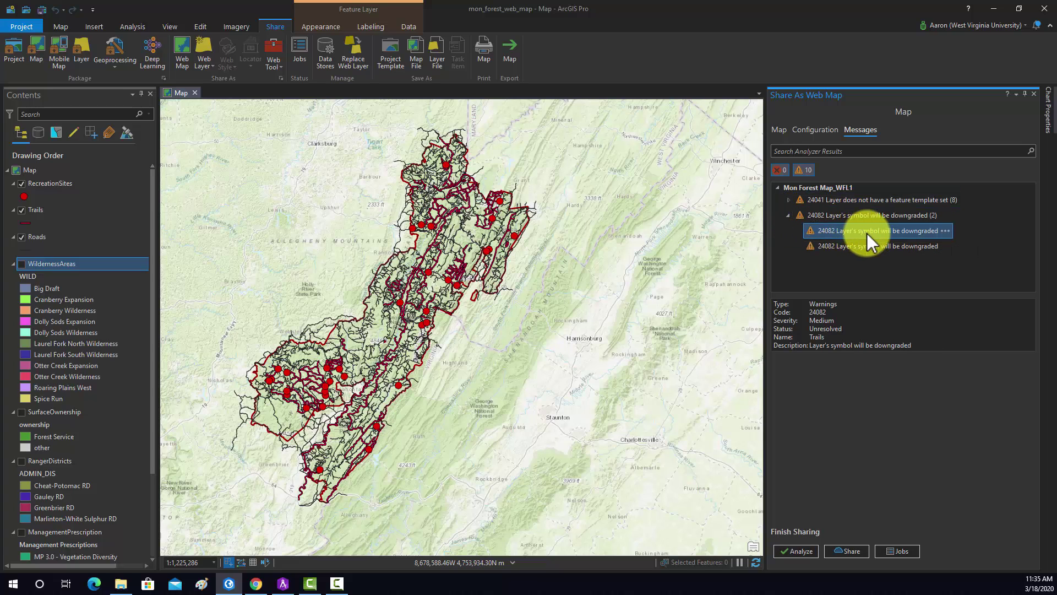
left_click(866, 246, "shift")
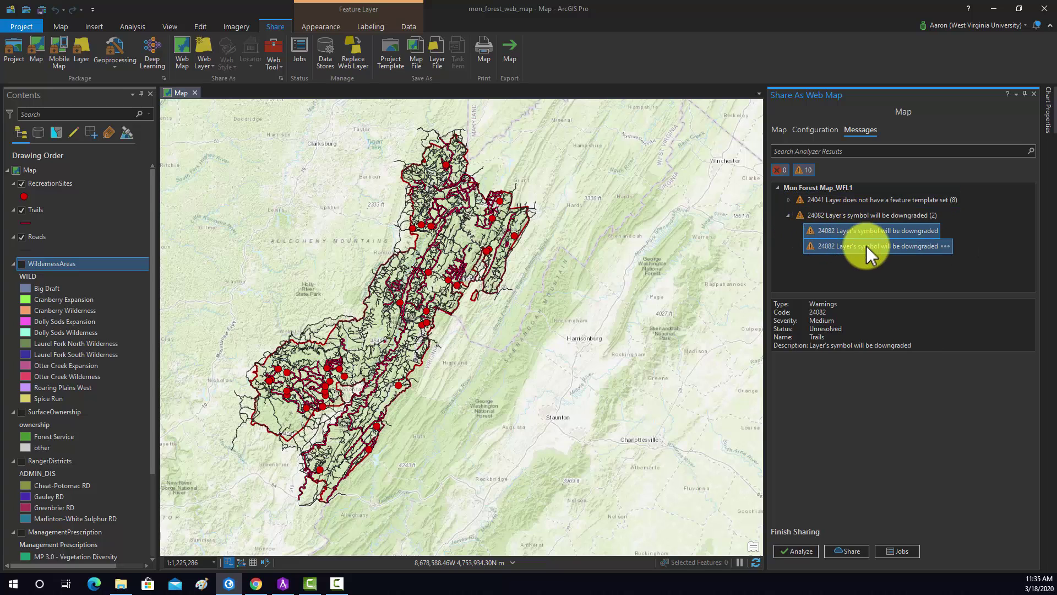
left_click(790, 217)
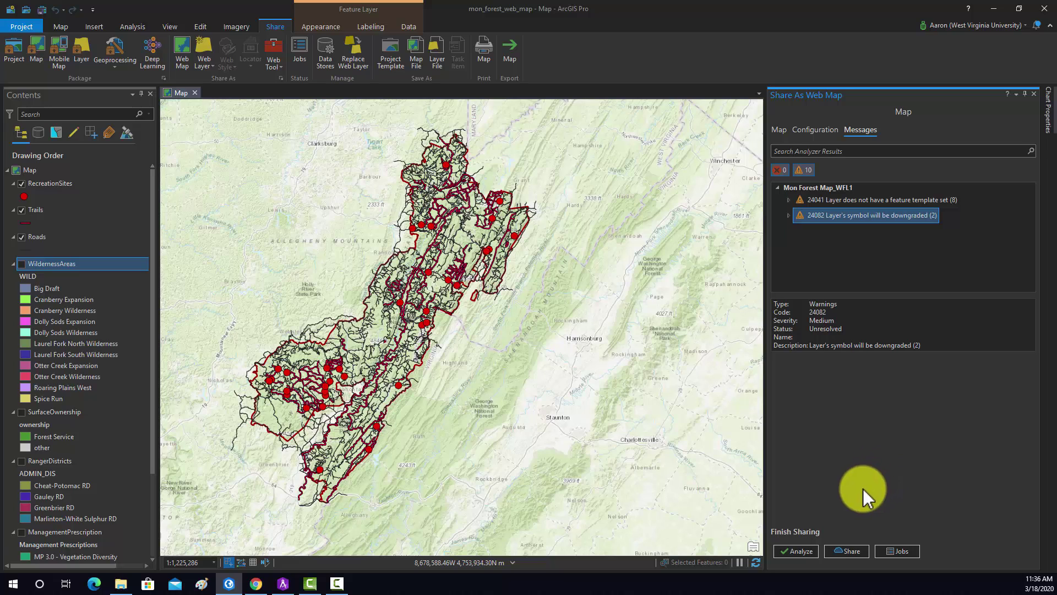
Step: Publish the Mon Forest Map web map with its current settings
left_click(842, 550)
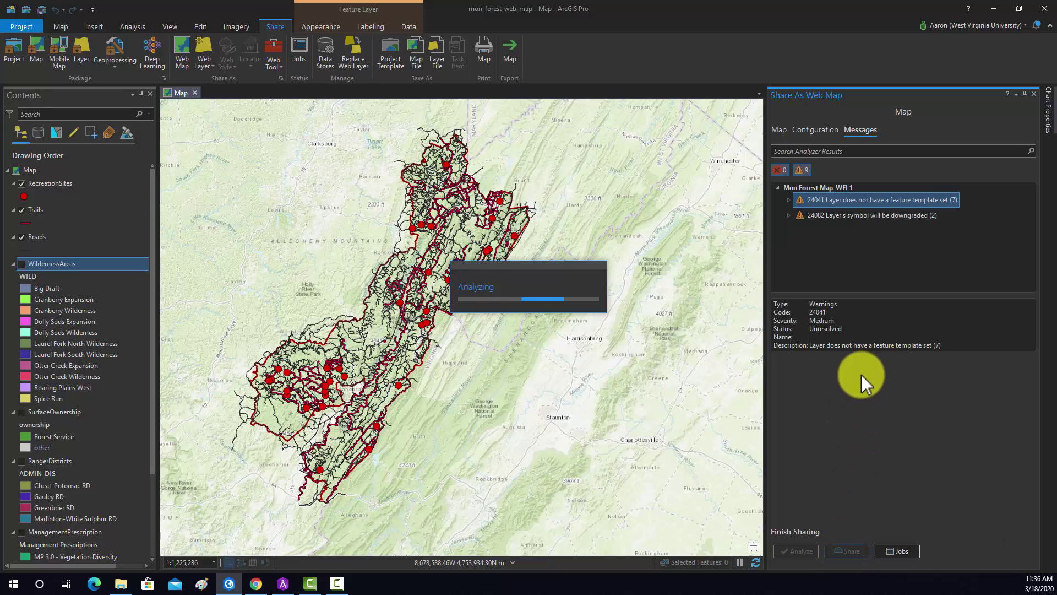